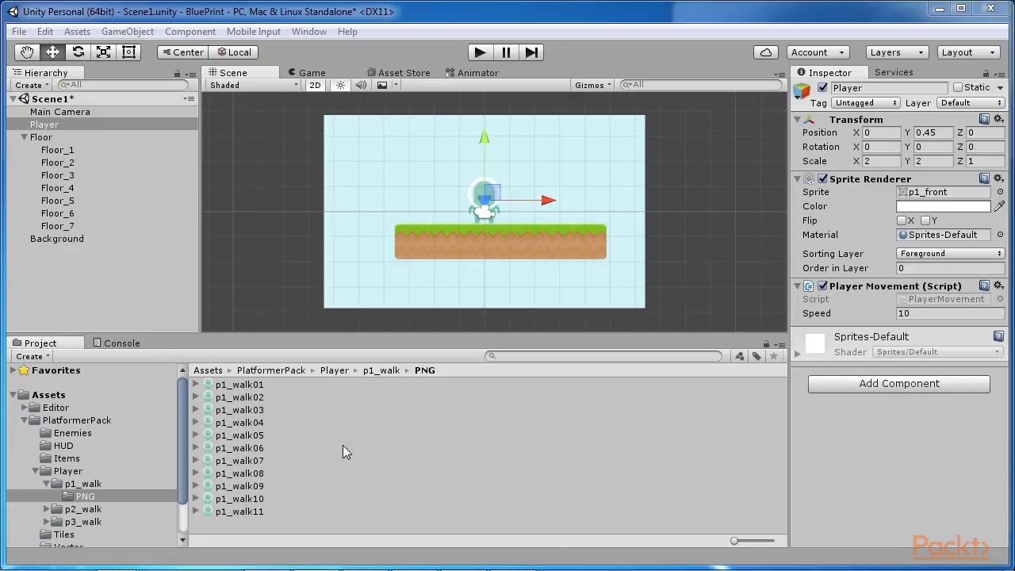
- Browse PlatformerPack/Player/p1_walk and its PNG folder, previewing the p1_walk sprite sheet and the p1_walk07 sprite
left_click(276, 370)
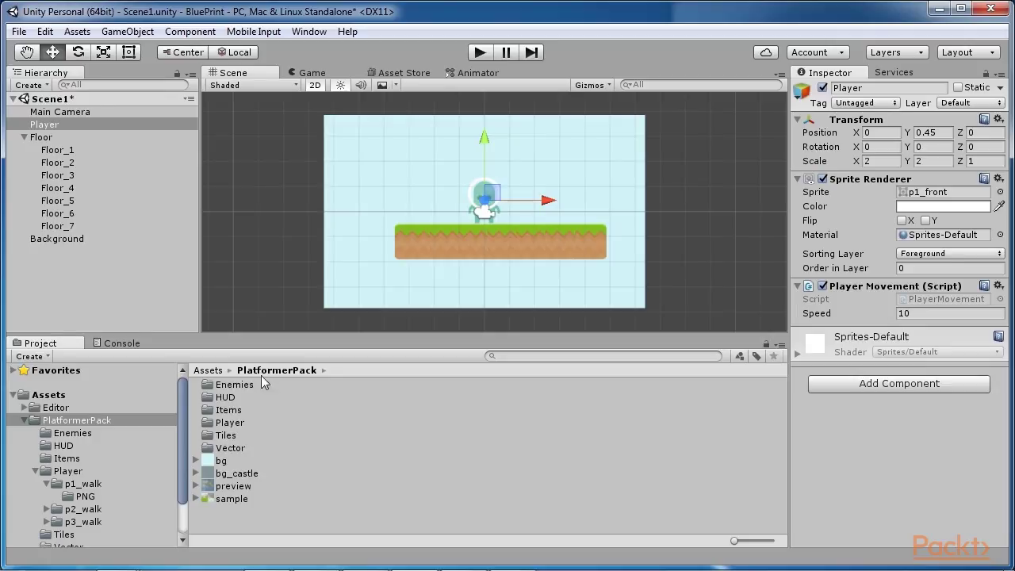
left_click(228, 427)
double_click(228, 426)
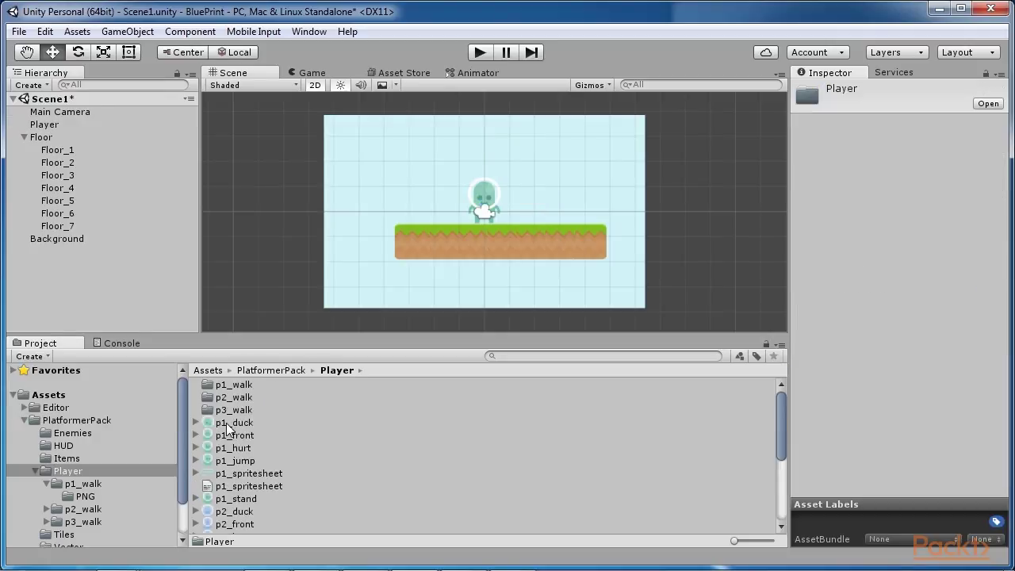
double_click(238, 385)
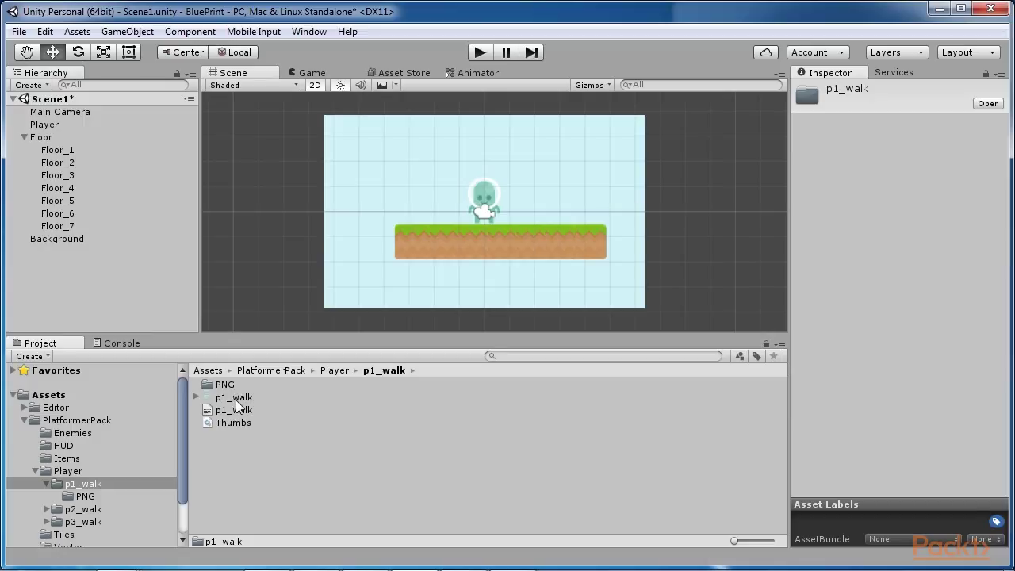
left_click(235, 398)
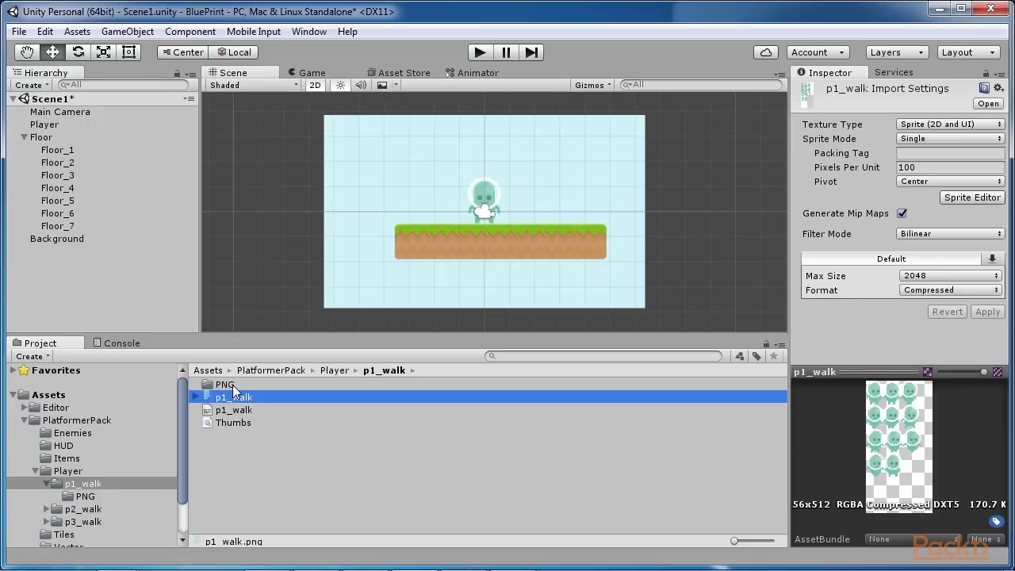
double_click(234, 384)
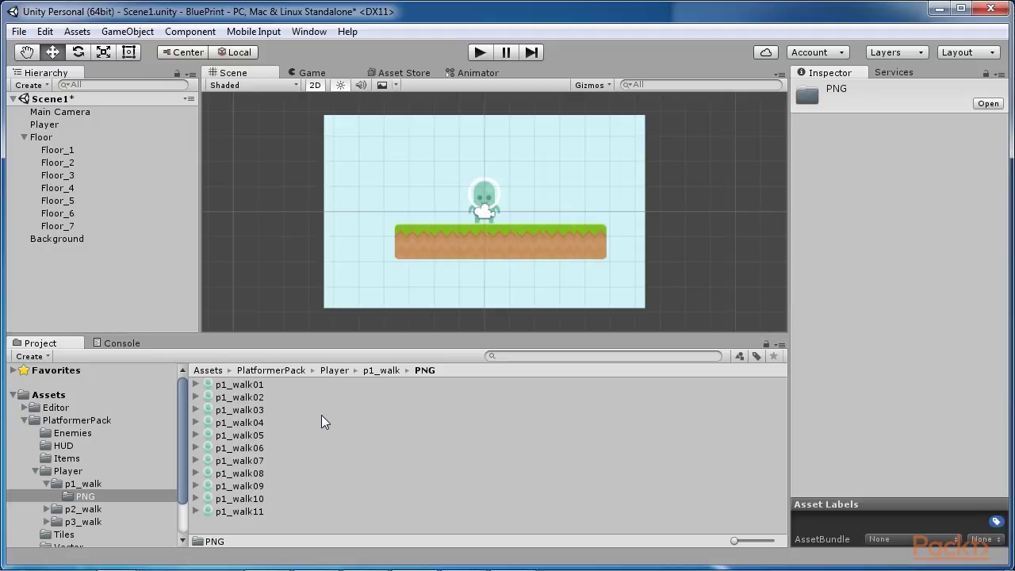
left_click(390, 461)
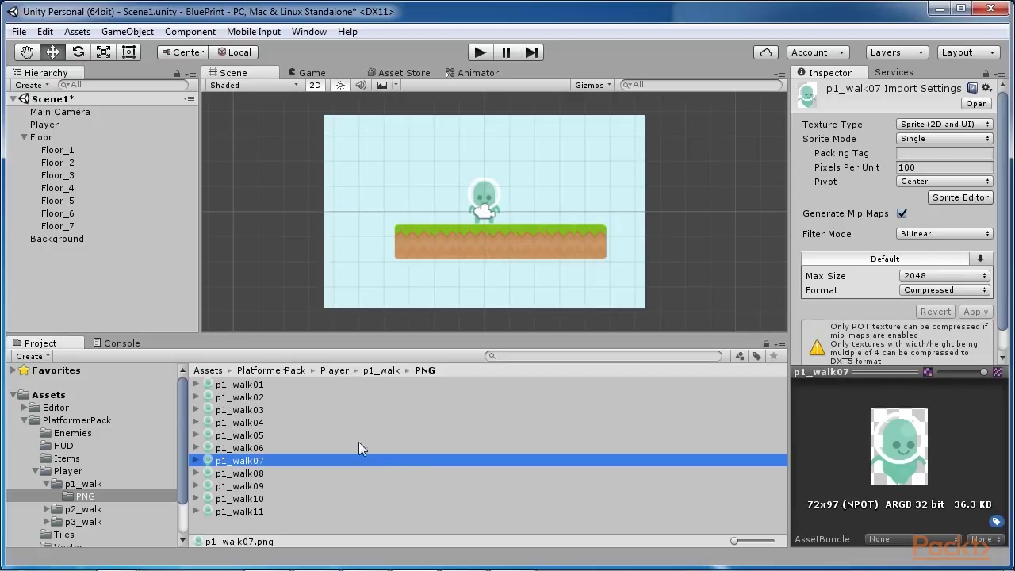
- Create a folder named Animation directly inside the project's Assets folder
left_click(25, 419)
left_click(48, 394)
left_click(30, 356)
left_click(52, 136)
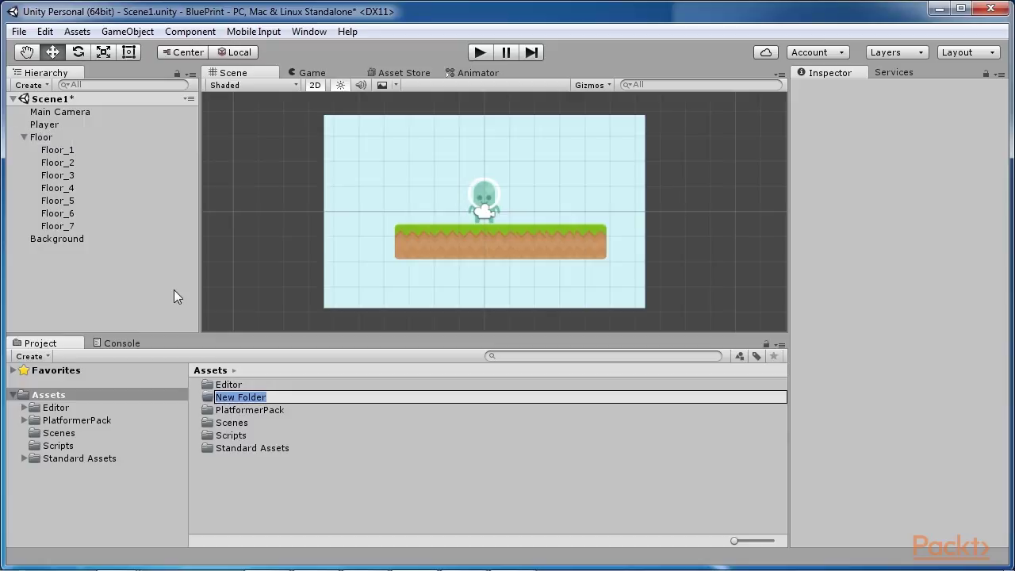
type("Animation")
key("Return")
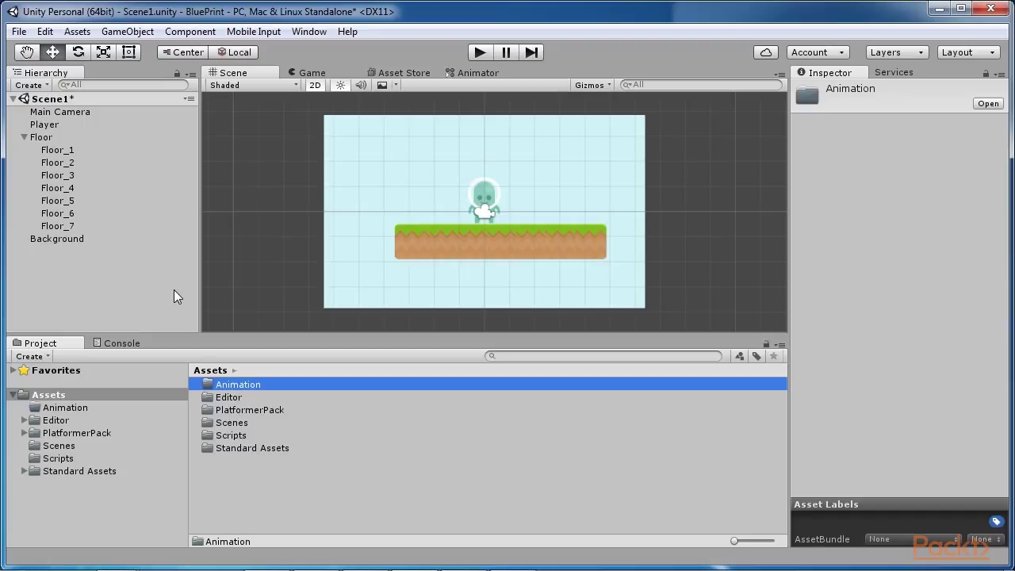
- Add all sprites p1_walk01 to p1_walk11 from PlatformerPack/Player/p1_walk/PNG to the scene hierarchy together as a new animation
double_click(238, 409)
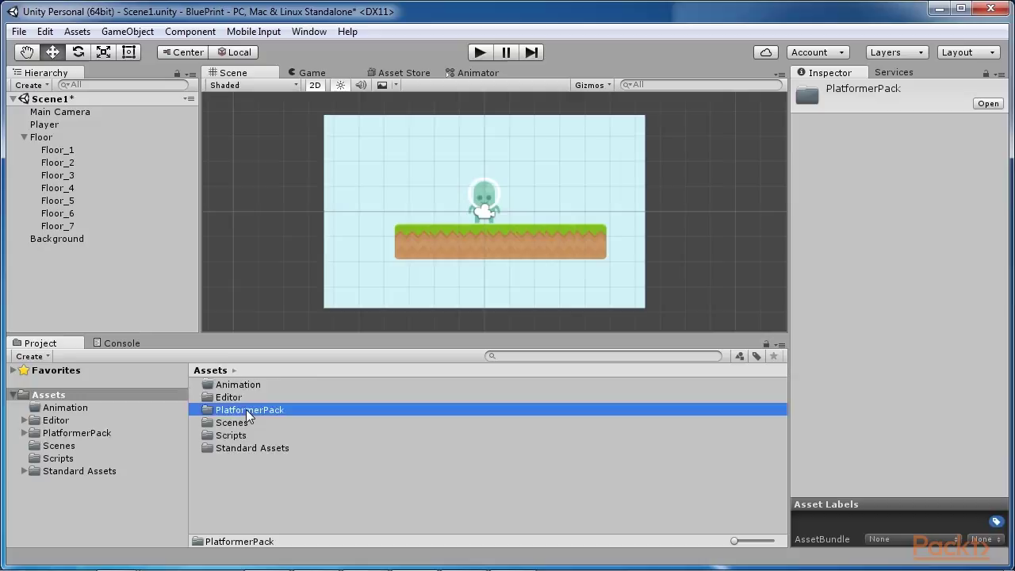
double_click(230, 423)
double_click(235, 384)
double_click(231, 384)
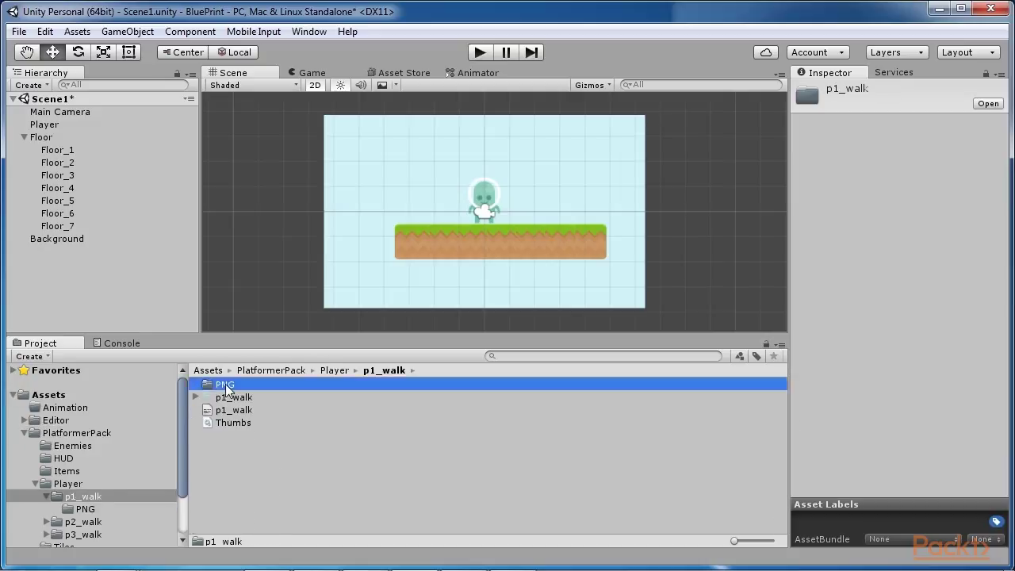
left_click(246, 511)
left_click(252, 385, "shift")
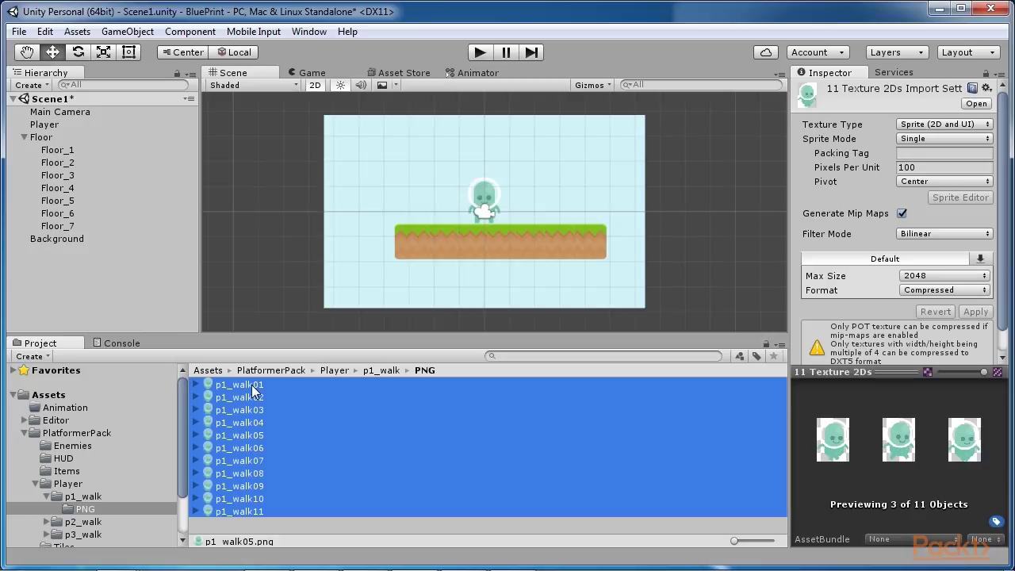
left_click_drag(252, 385, 143, 287)
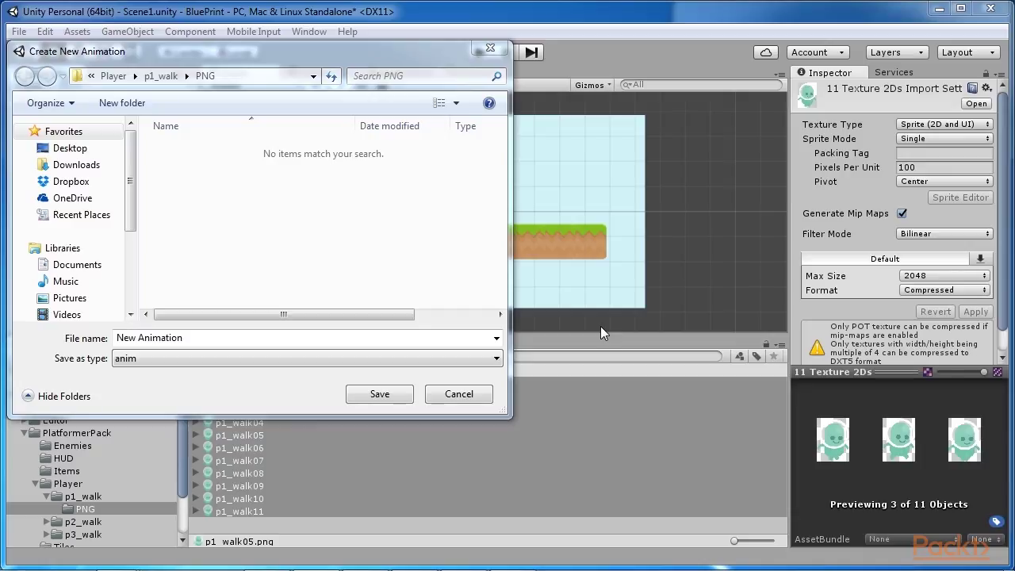
- Save the new animation as WalkAnim in the project's Assets/Animation folder
left_click(200, 137)
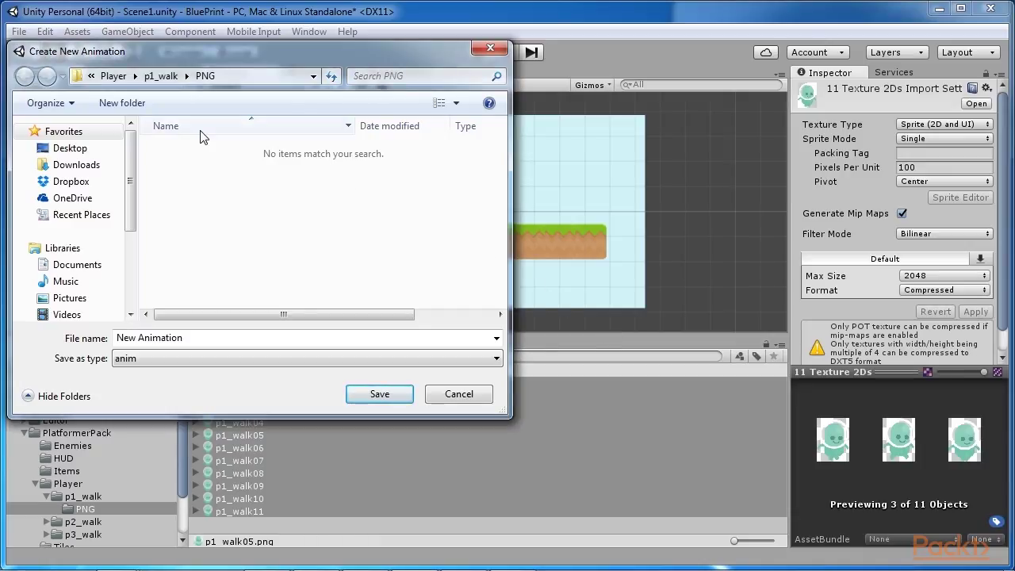
left_click(114, 76)
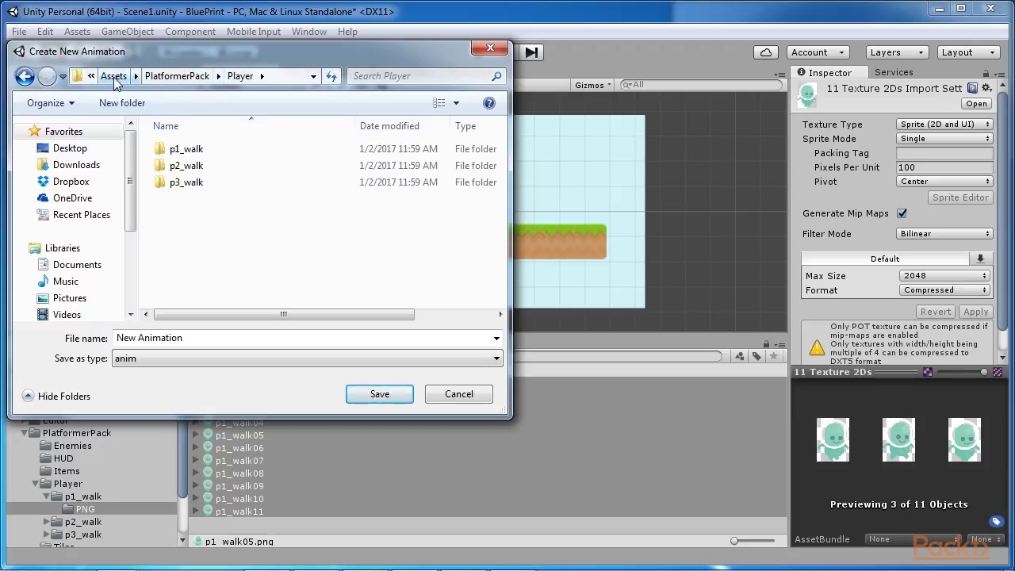
left_click(114, 76)
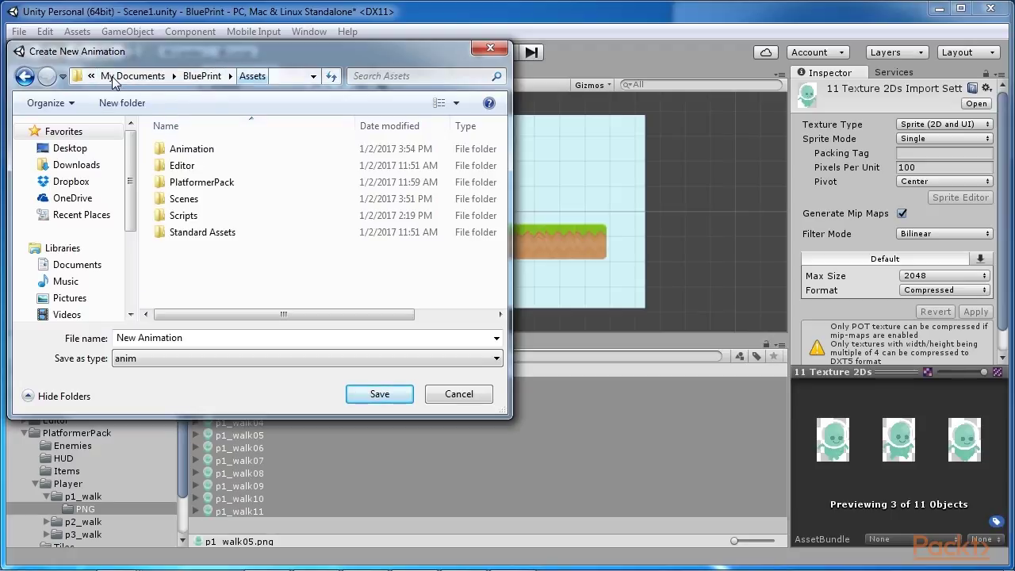
double_click(188, 150)
triple_click(195, 334)
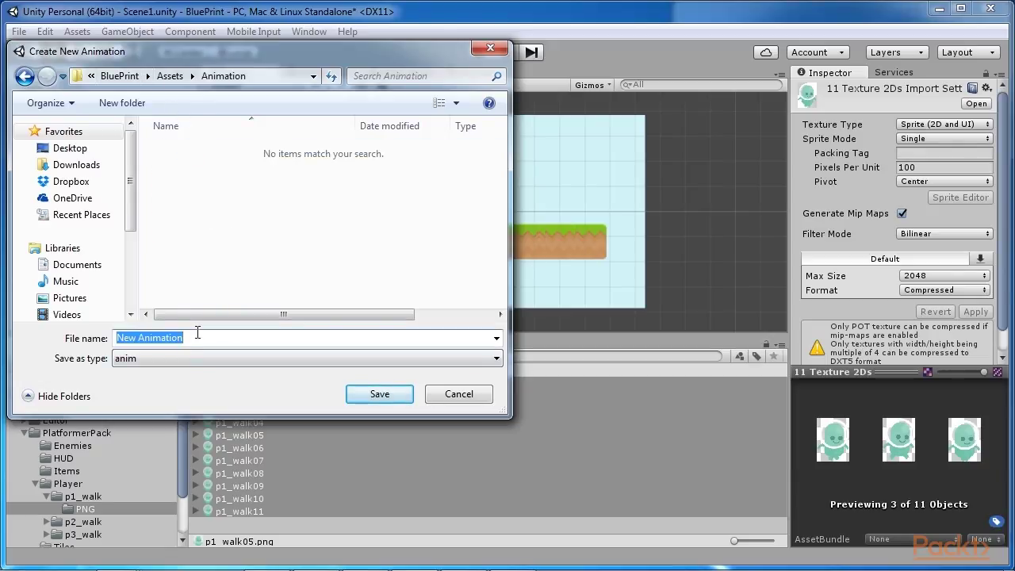
type("WalkAnim")
key("Return")
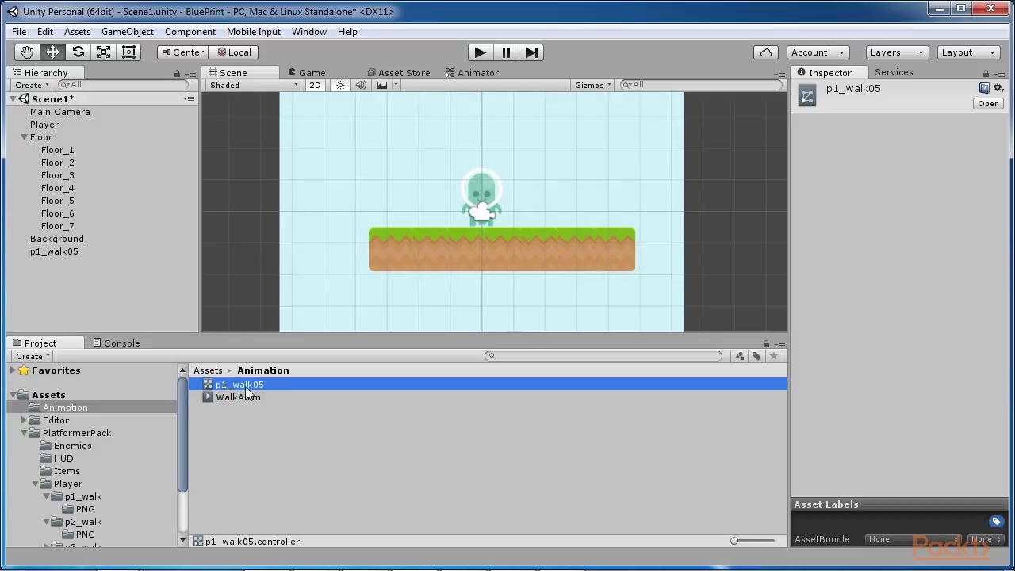
- Rename the p1_walk05 controller file to PlayerAnimator in the file explorer and return to the editor
right_click(246, 385)
left_click(306, 107)
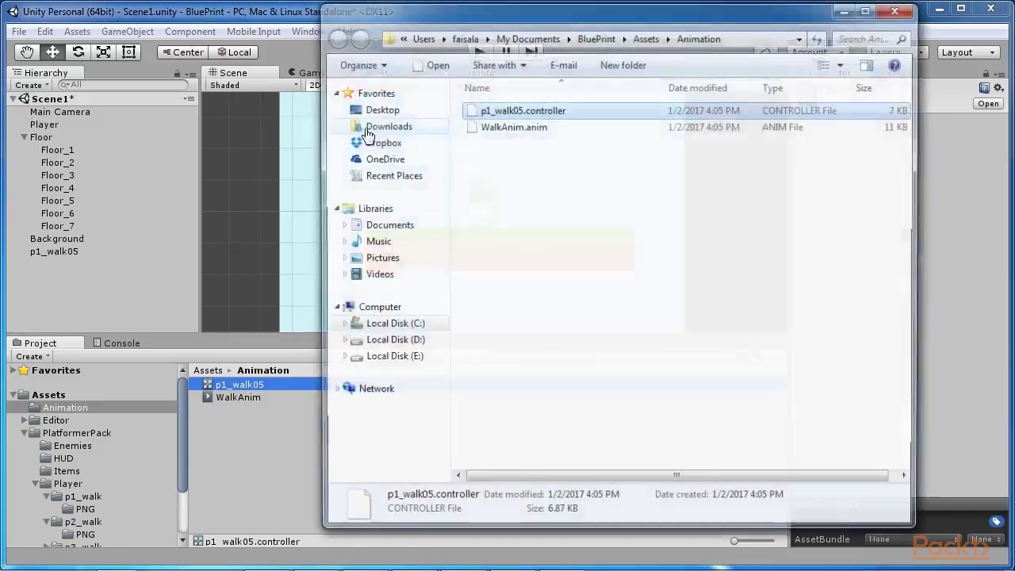
right_click(488, 111)
left_click(539, 346)
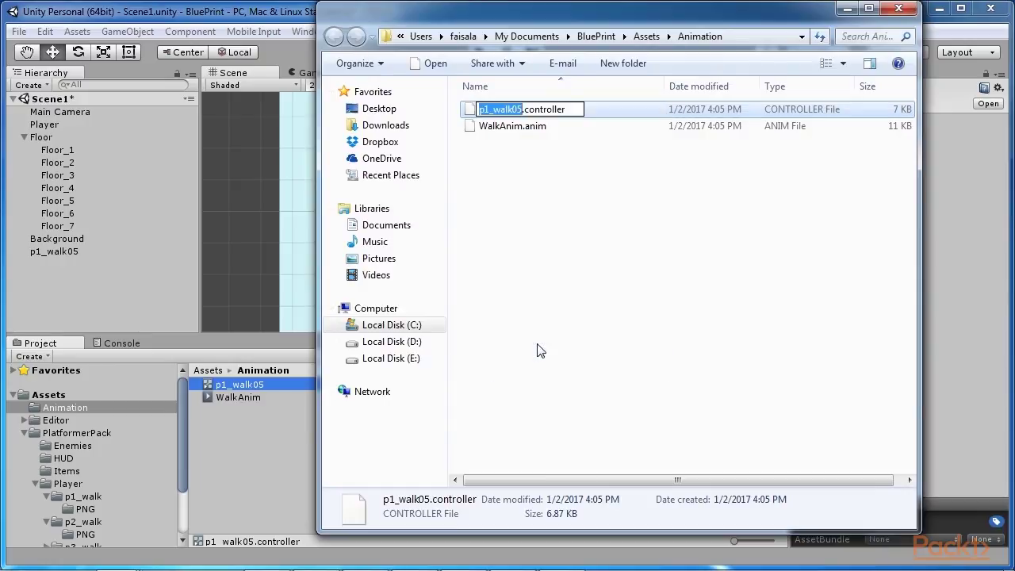
type("PlayerAnimator")
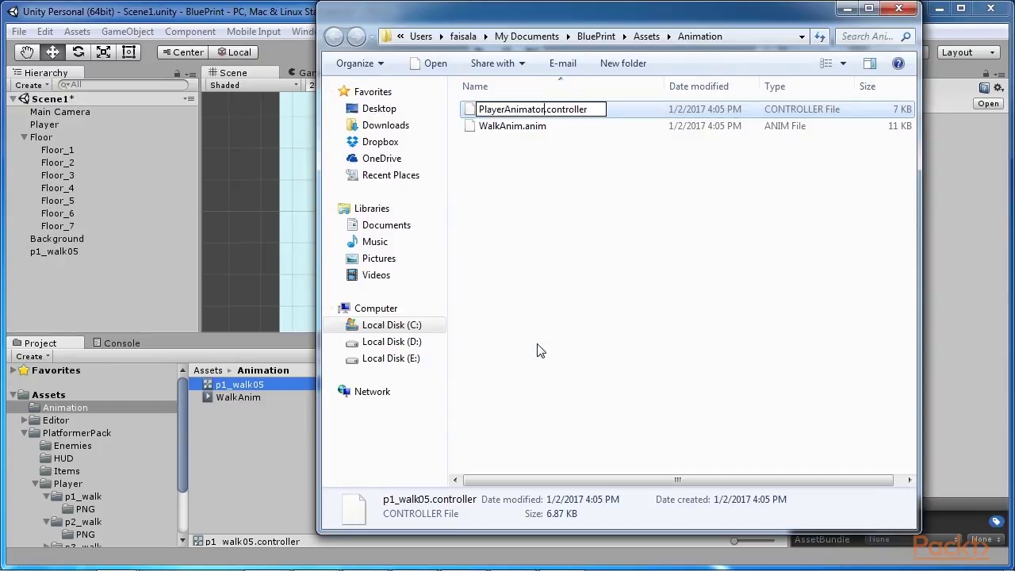
key("Return")
left_click(899, 8)
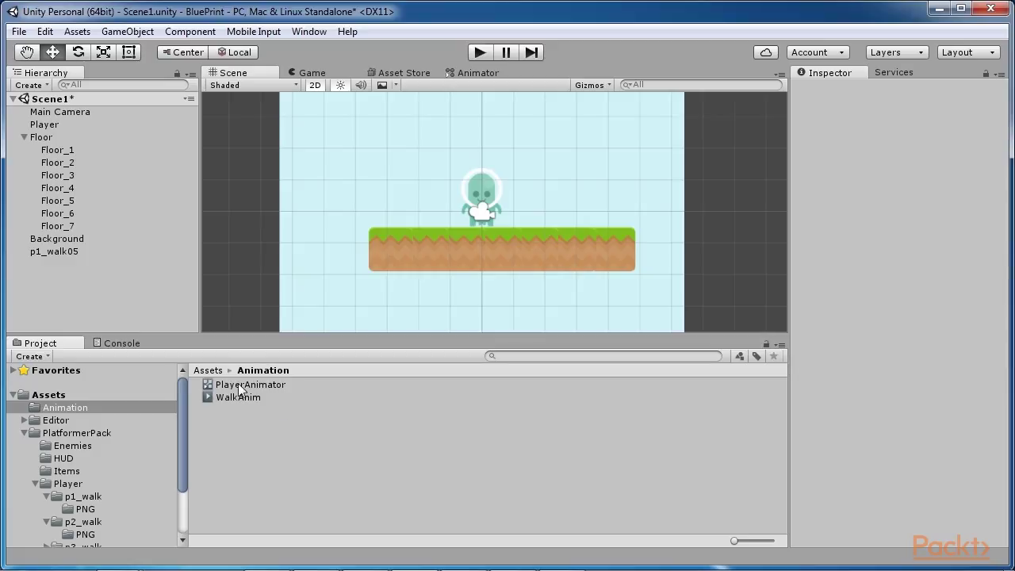
- Check the p1_walk05 object's Animator component and the Miscellaneous component choices, and delete that object from the scene
left_click(82, 251)
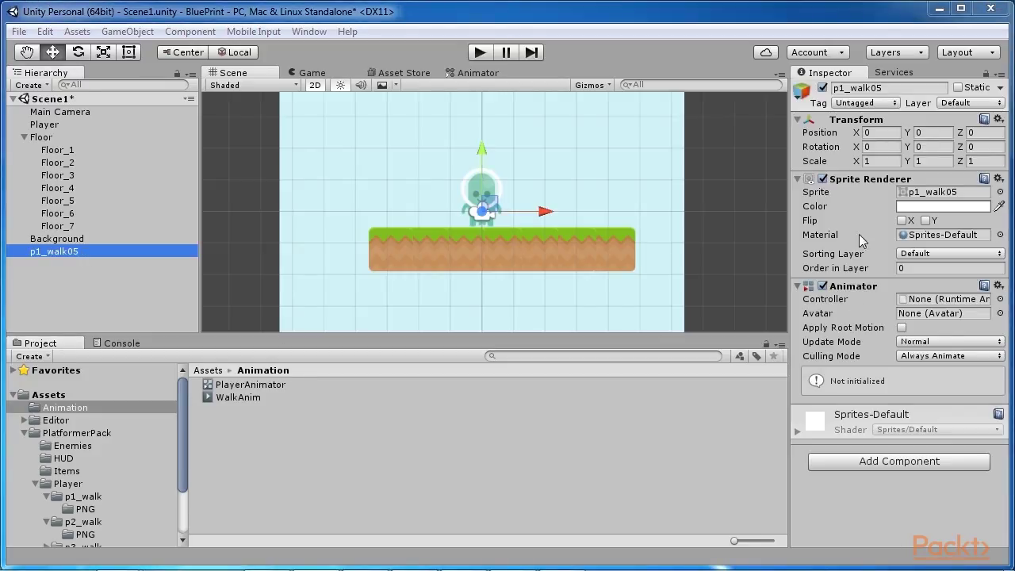
left_click(918, 464)
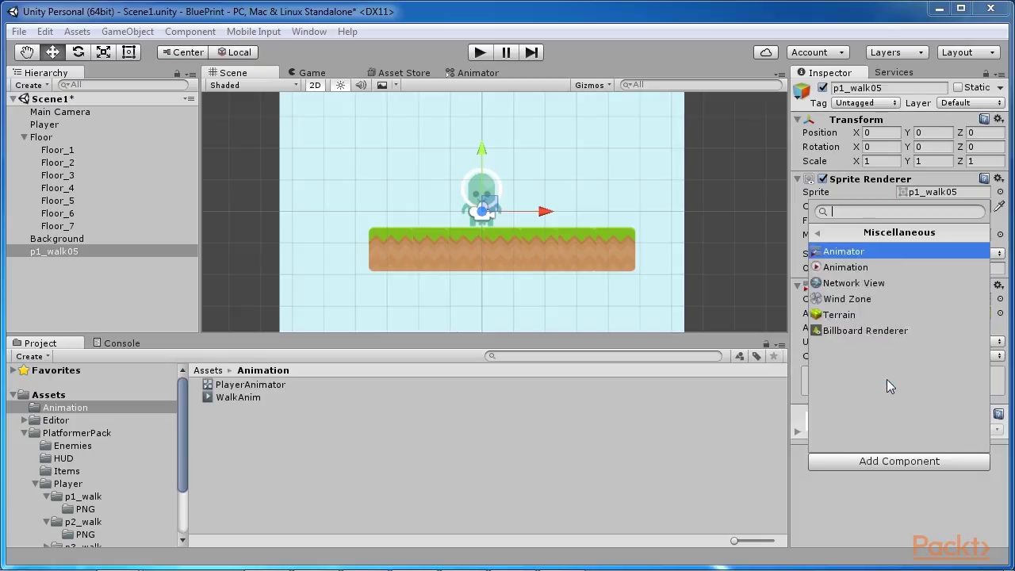
left_click(854, 251)
left_click(654, 233)
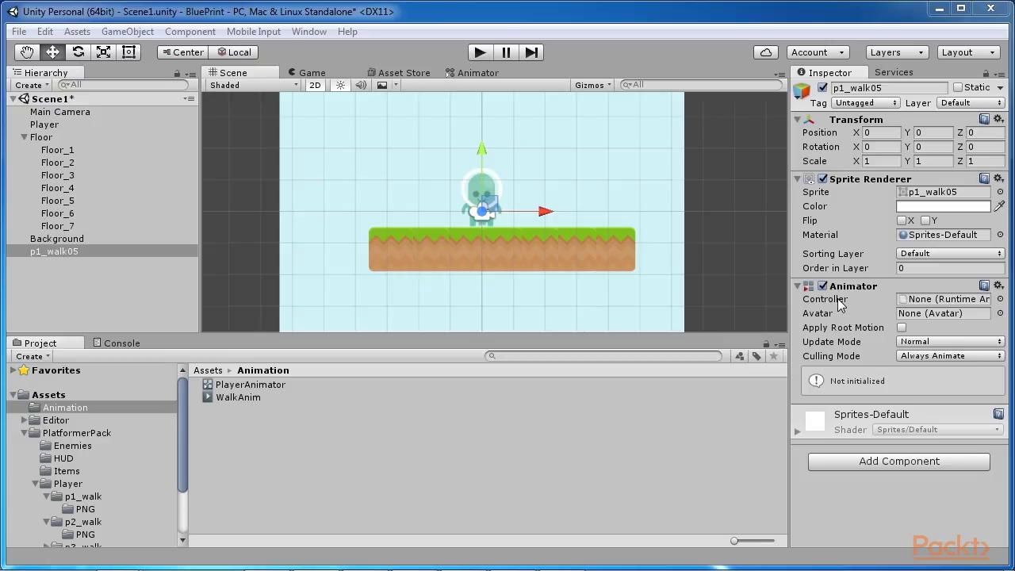
left_click(57, 250)
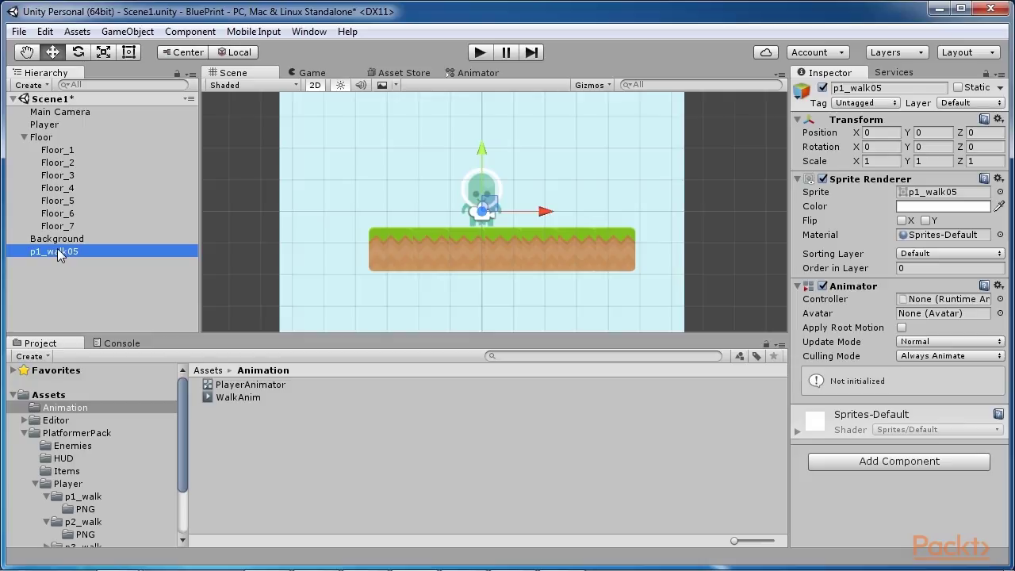
key("Delete")
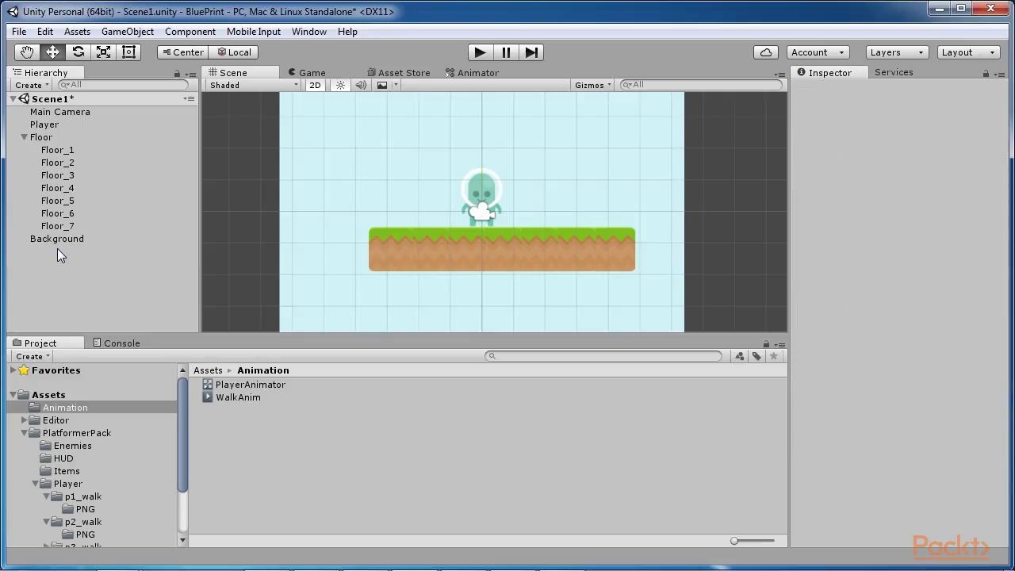
- Attach the PlayerAnimator controller to the Player object and review its components
left_click(49, 124)
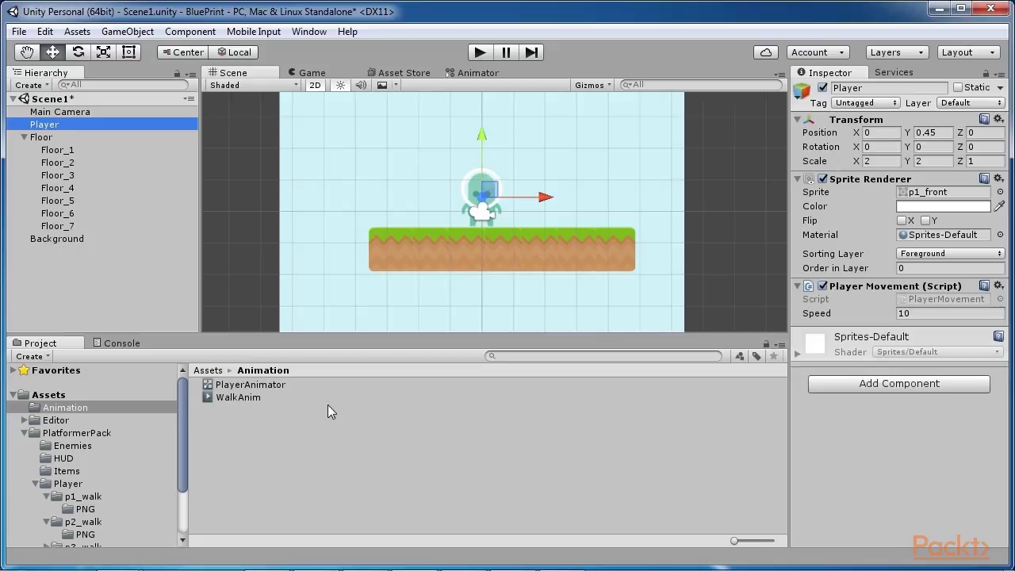
left_click_drag(248, 389, 887, 408)
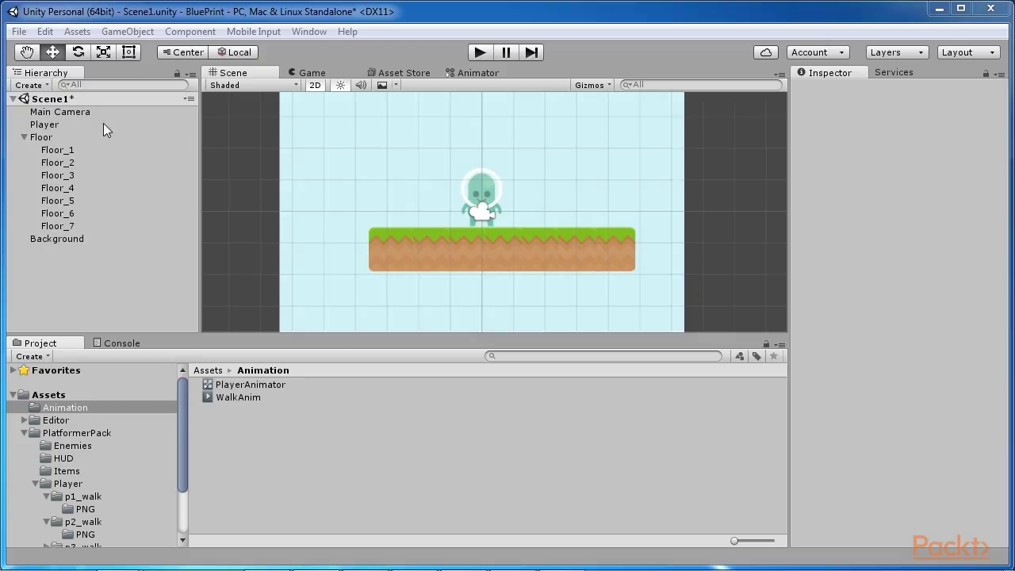
left_click(52, 125)
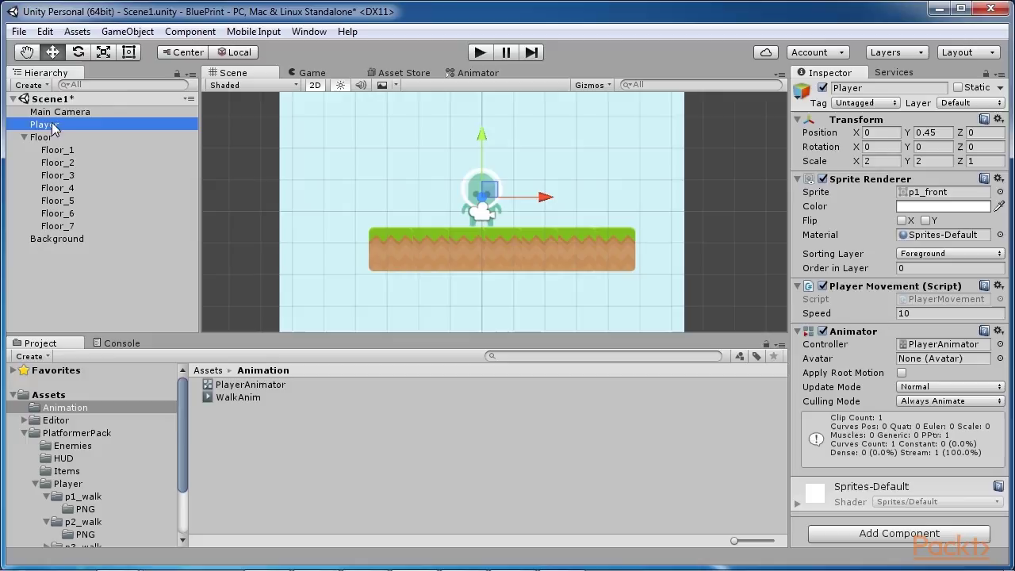
- Open the Animation window for the Player object and place it below the character in the scene
left_click(304, 33)
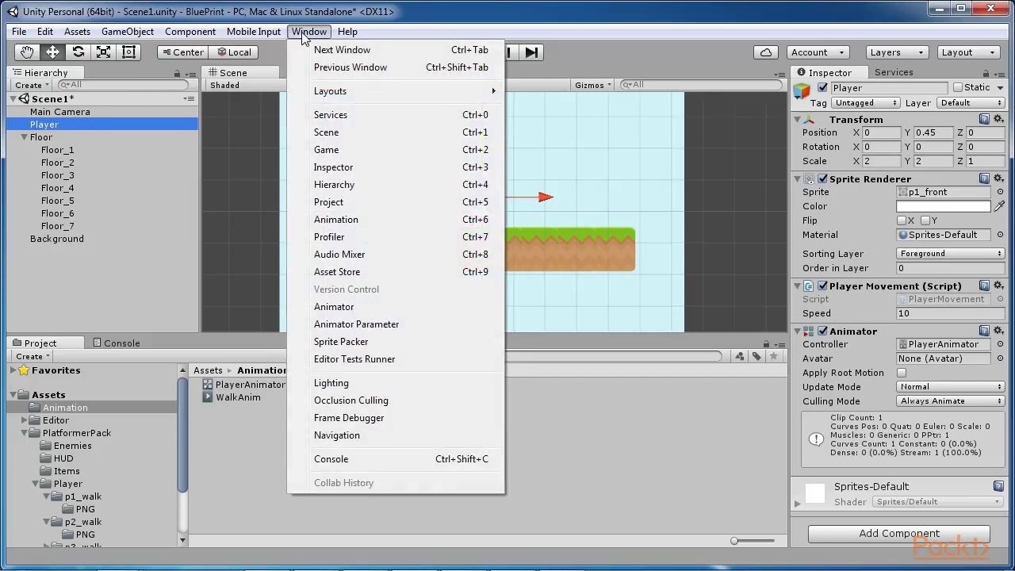
left_click(371, 226)
left_click_drag(547, 370, 535, 305)
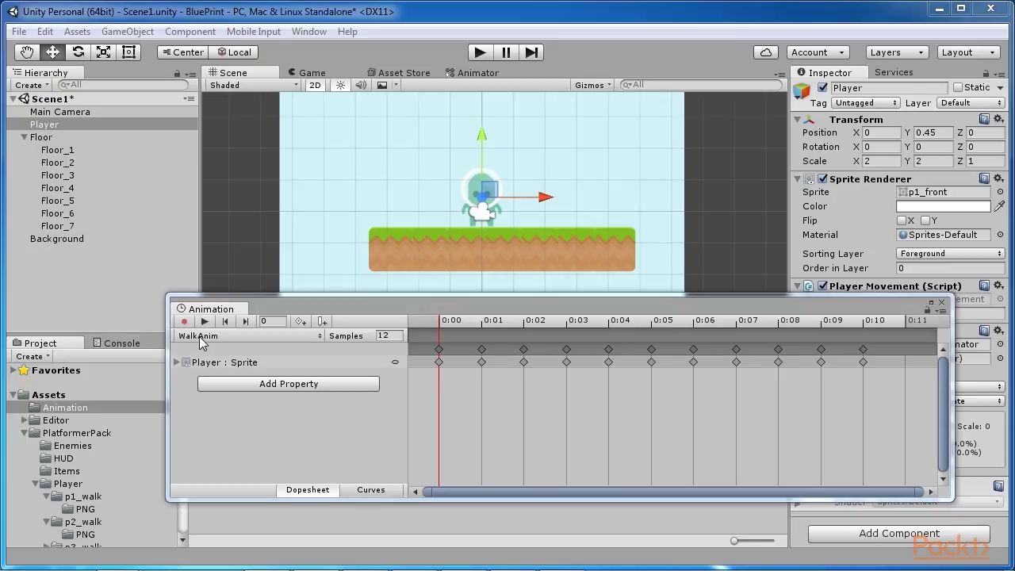
- Create a new animation clip for the Player named JumpAnim in the Assets/Animation folder
left_click(256, 336)
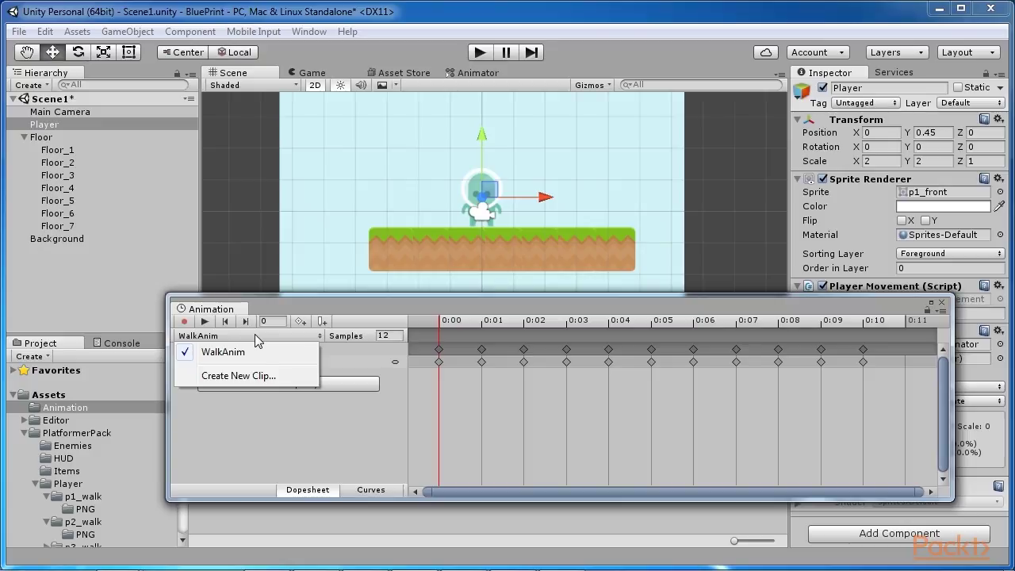
left_click(247, 376)
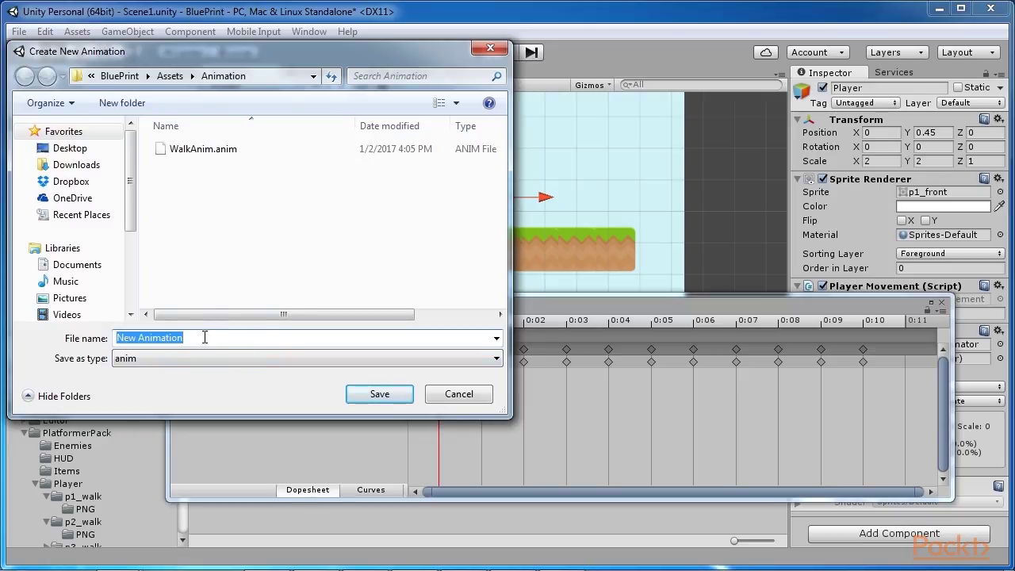
type("JumpAnim")
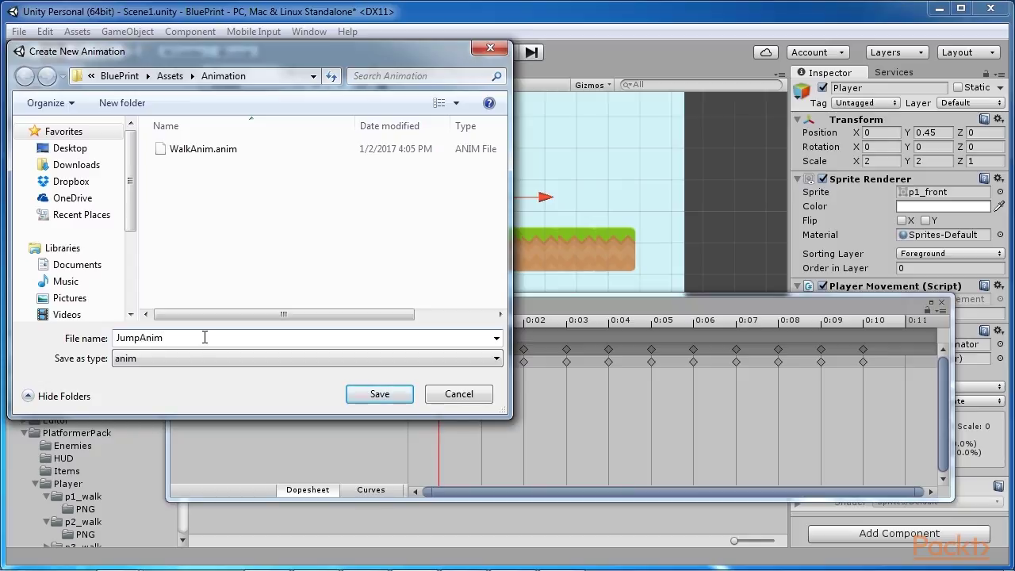
key("Return")
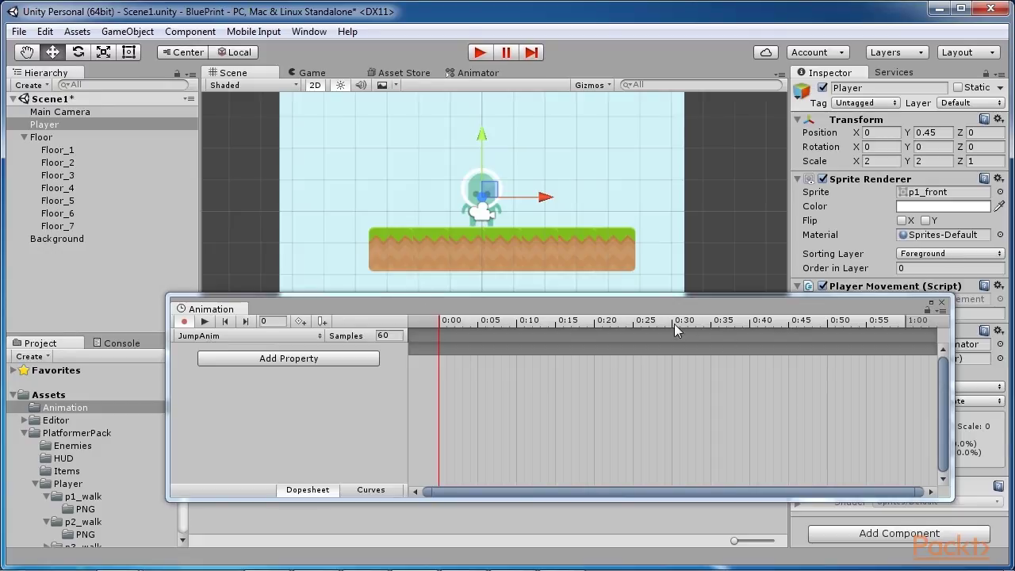
- Add the p1_jump sprite from the PlatformerPack/Player folder to the JumpAnim clip as a keyframe at 0:00
left_click_drag(667, 302, 579, 146)
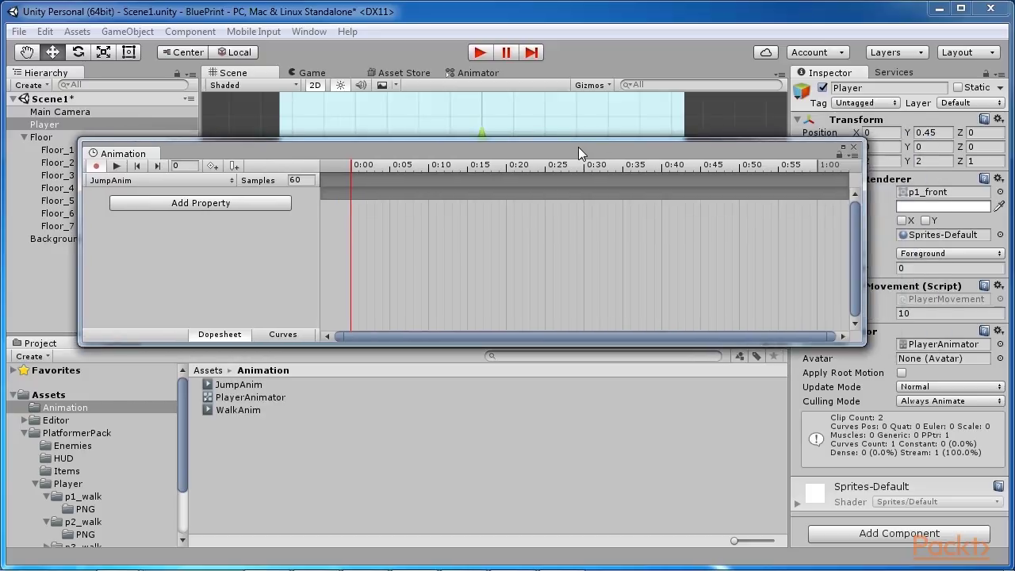
left_click(93, 432)
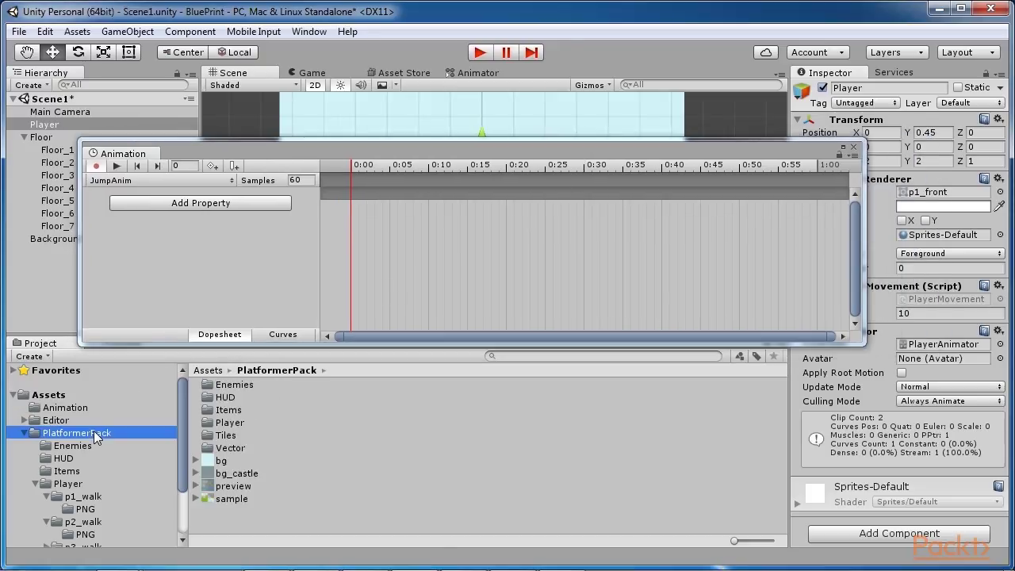
double_click(225, 424)
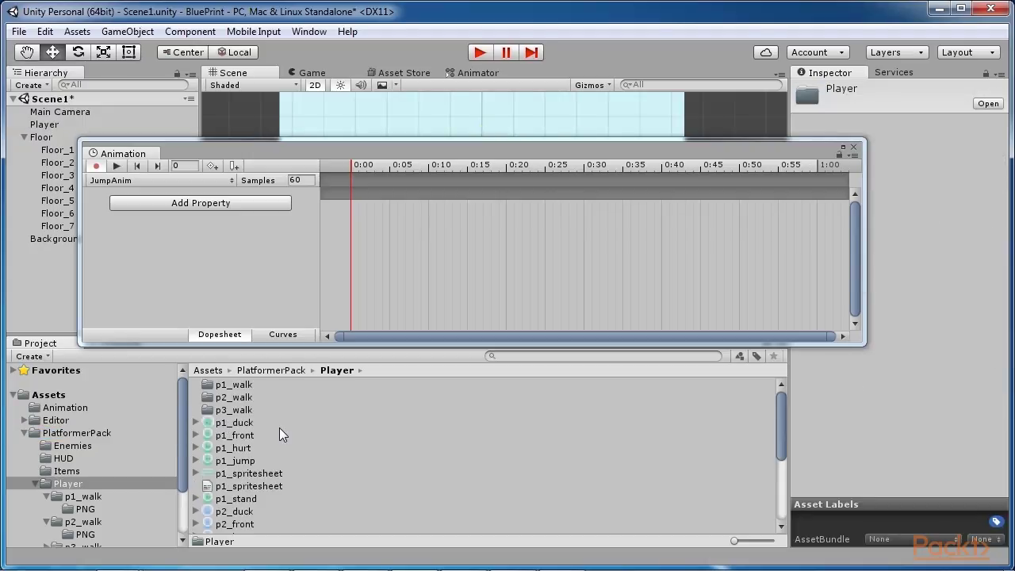
left_click(235, 464)
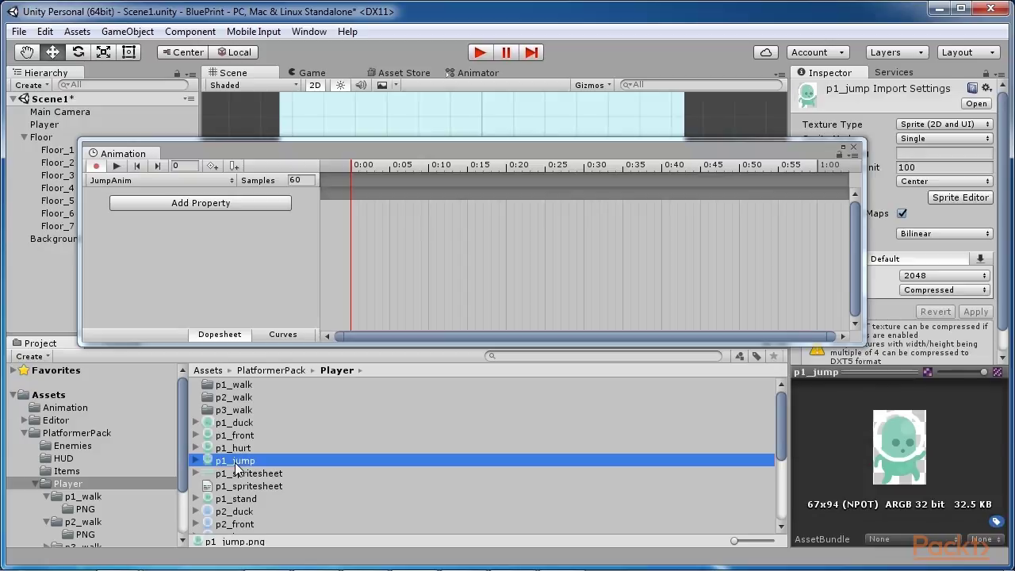
left_click_drag(235, 469, 387, 230)
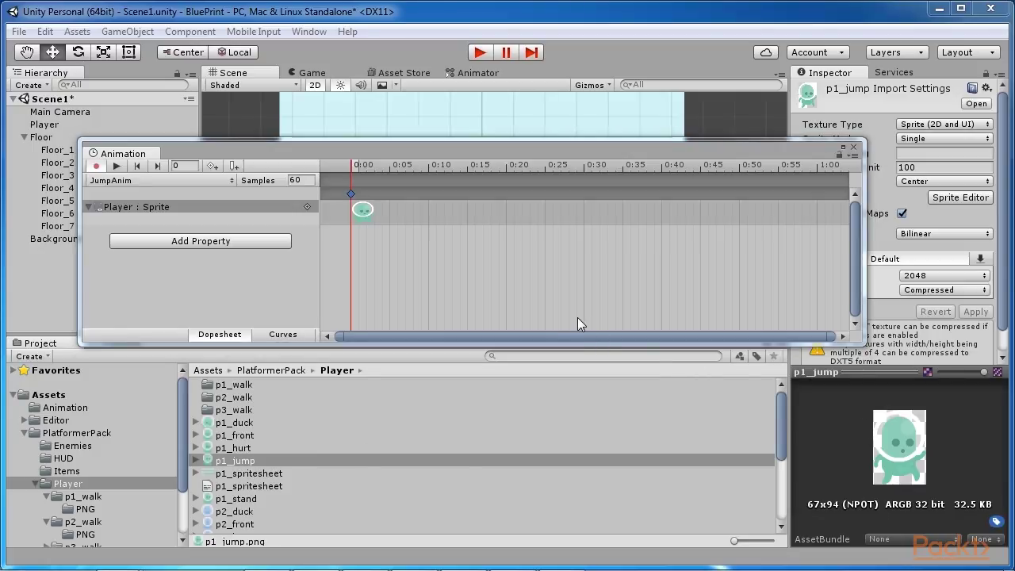
- Save the scene and close the Animation window
key("ctrl+s")
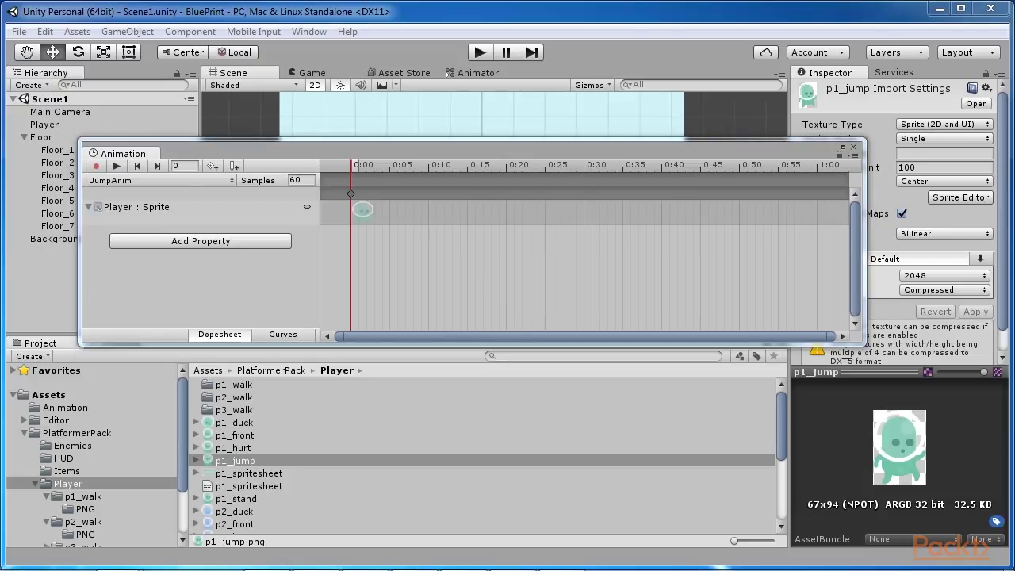
left_click(853, 147)
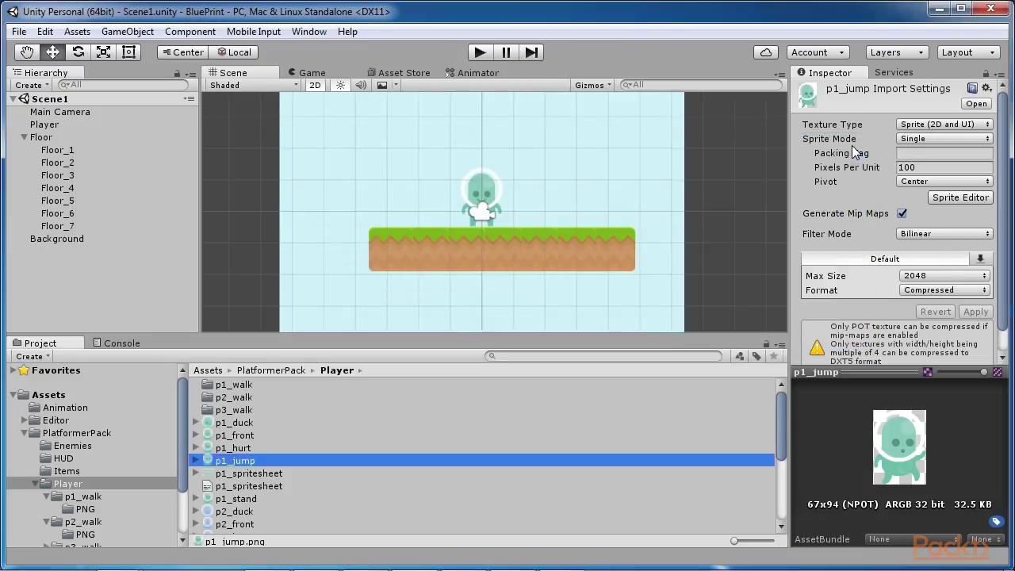
- Load the character into the preview of the WalkAnim clip from the Assets/Animation folder and play it
left_click(57, 409)
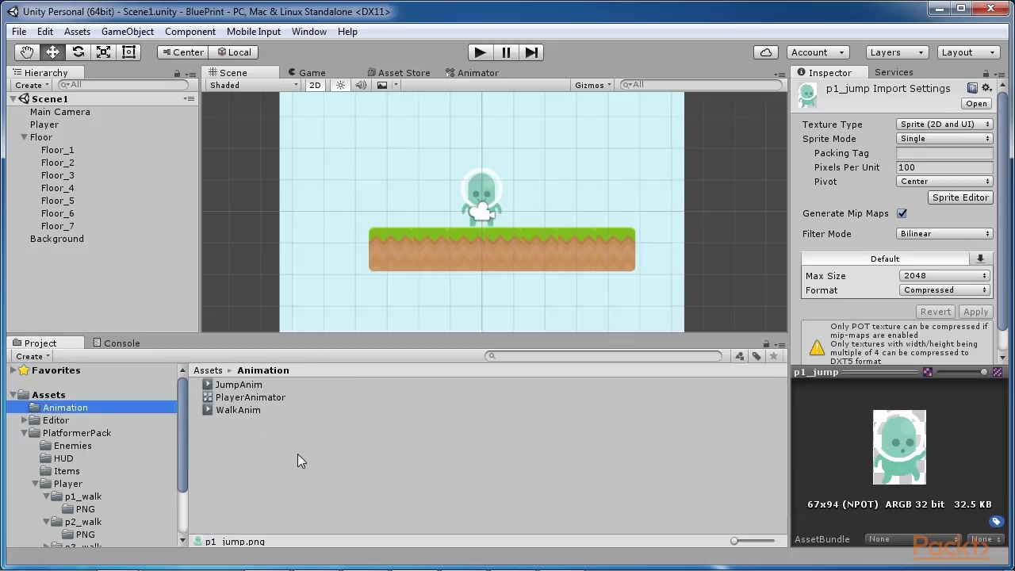
left_click(249, 410)
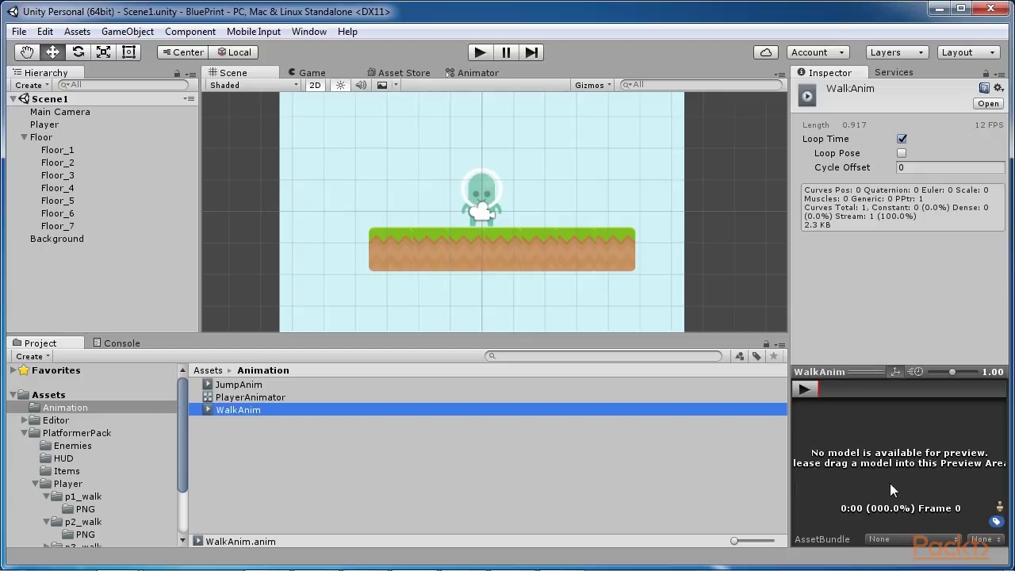
left_click_drag(553, 409, 841, 464)
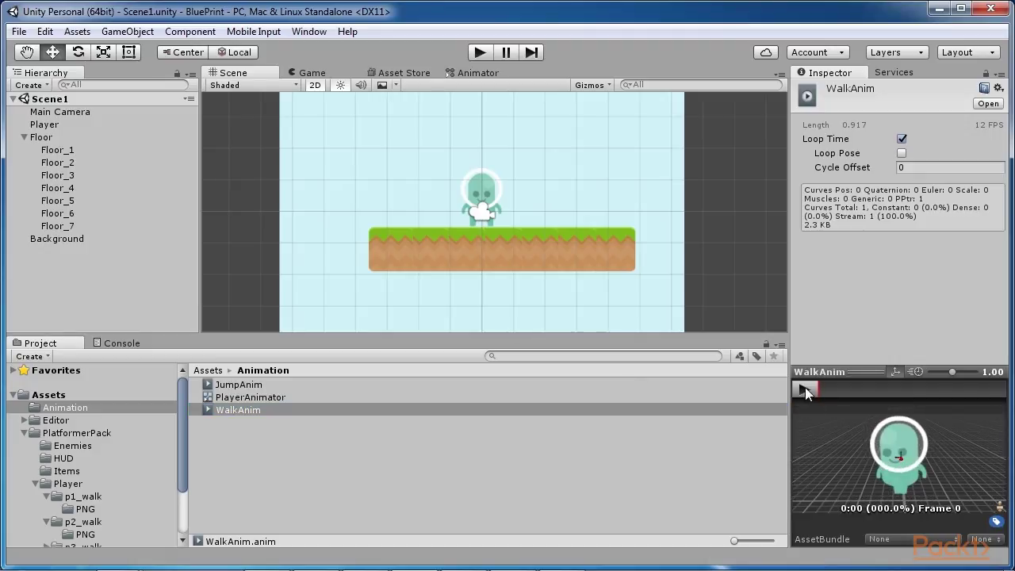
left_click(806, 388)
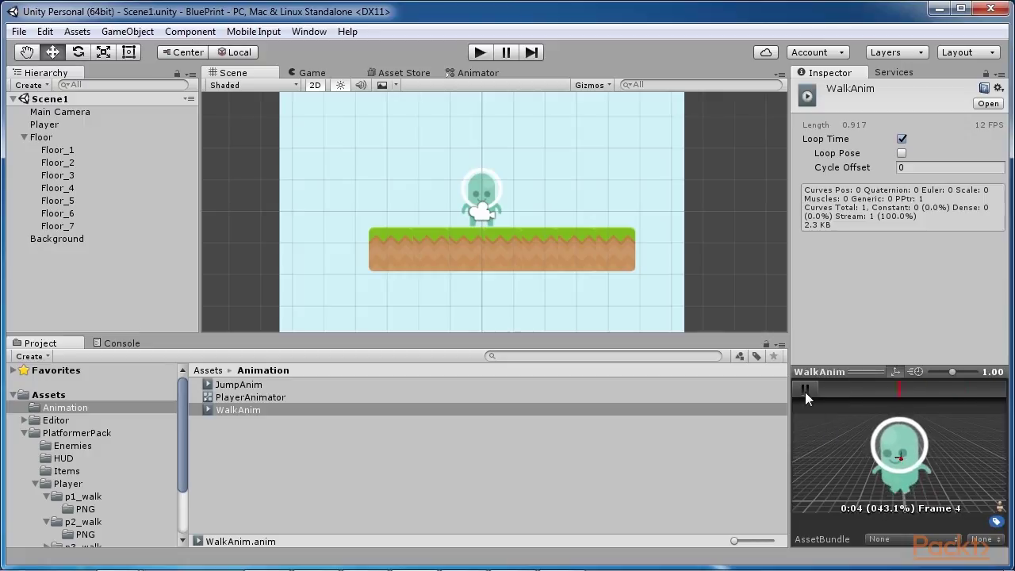
- Preview the JumpAnim clip on the character, adjusting the preview angle and playing it
left_click(238, 385)
left_click_drag(869, 423, 878, 454)
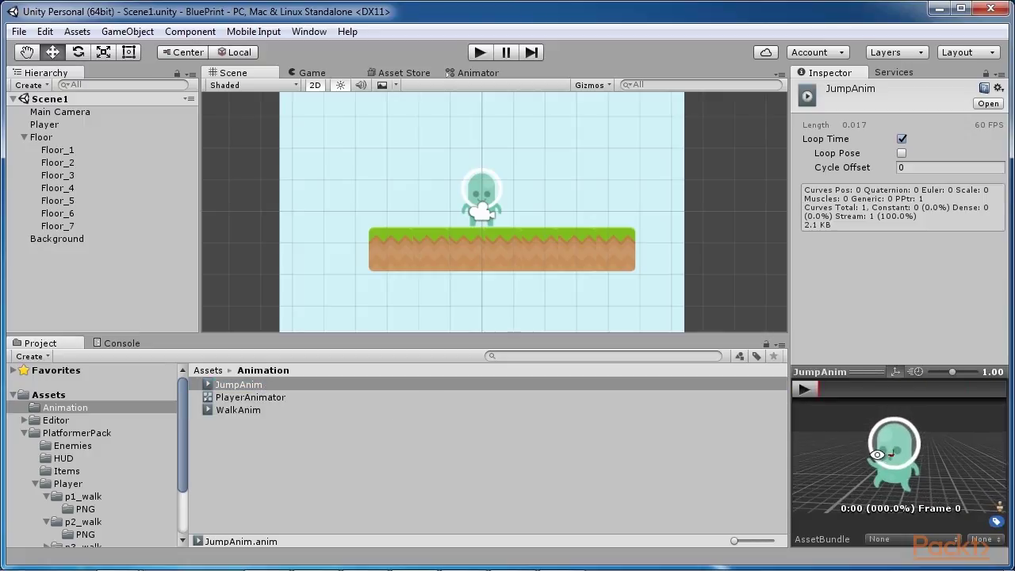
left_click(806, 391)
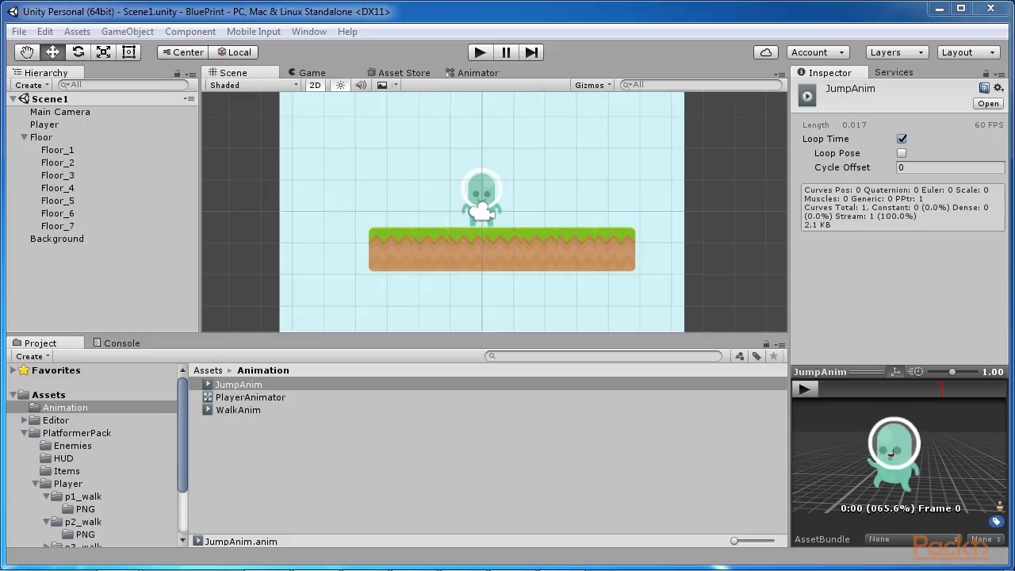
- Return to the WalkAnim clip, turn its previewed character to face the front, and replay the animation
left_click(415, 409)
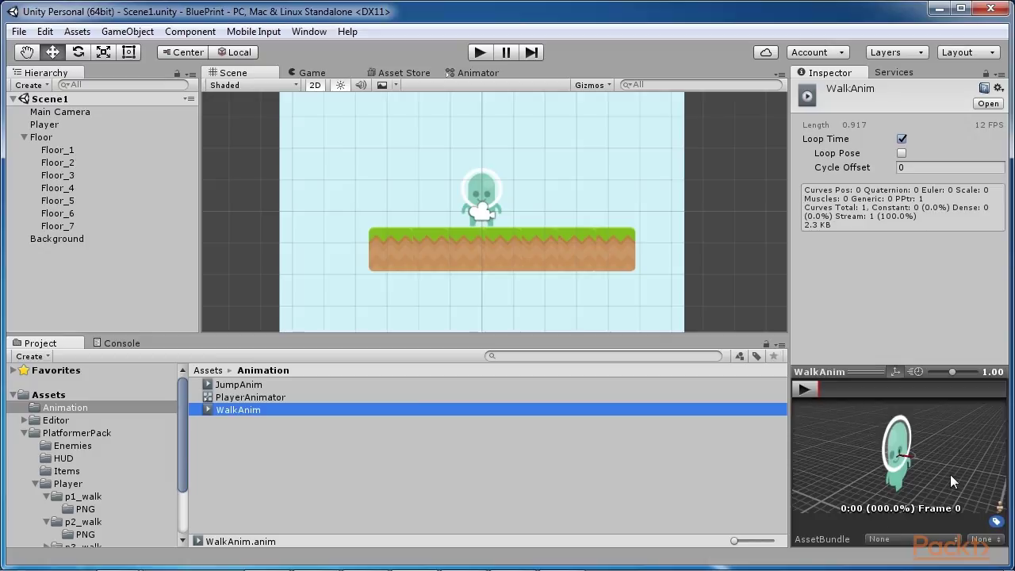
left_click_drag(950, 474, 895, 461)
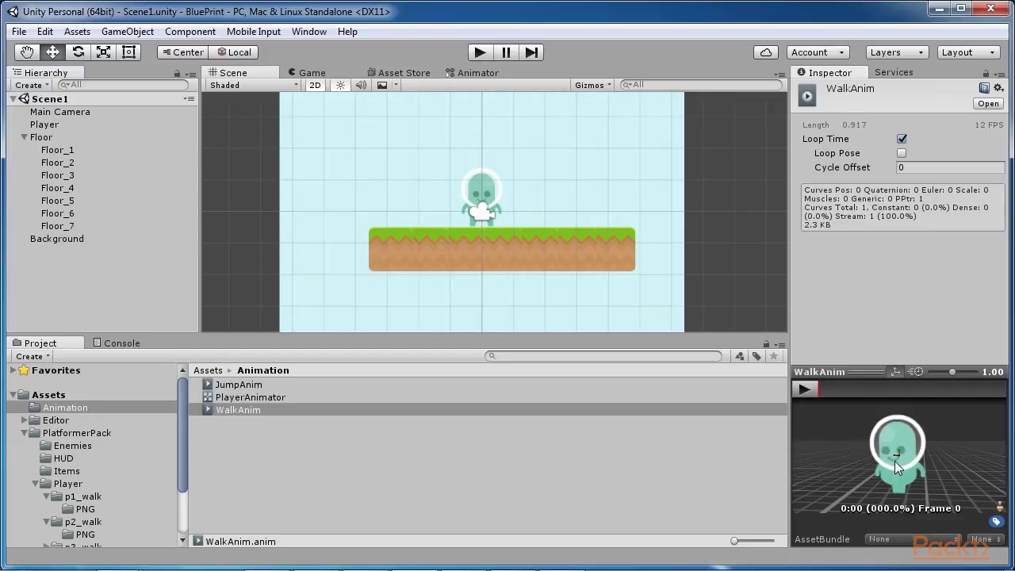
left_click(803, 394)
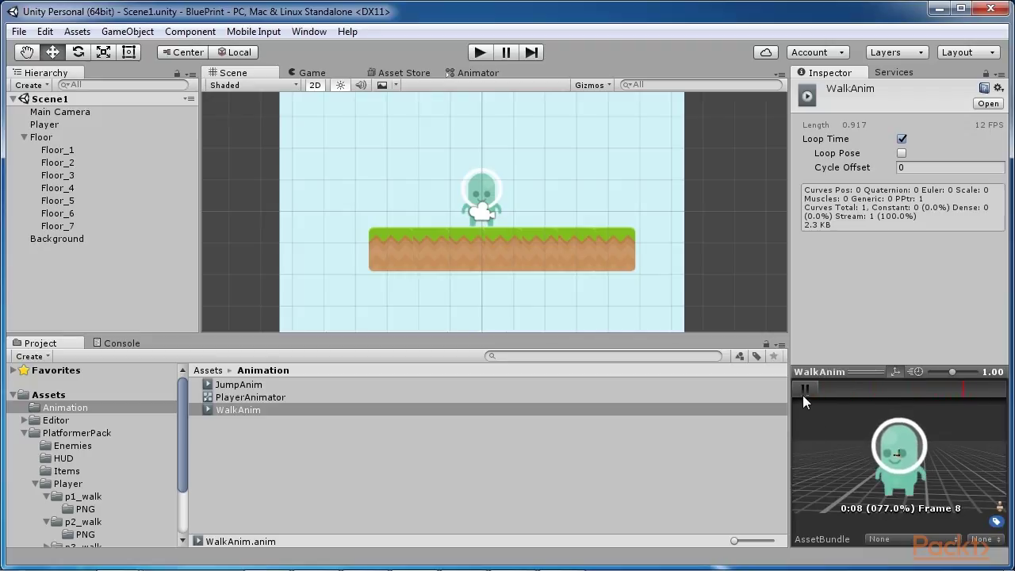